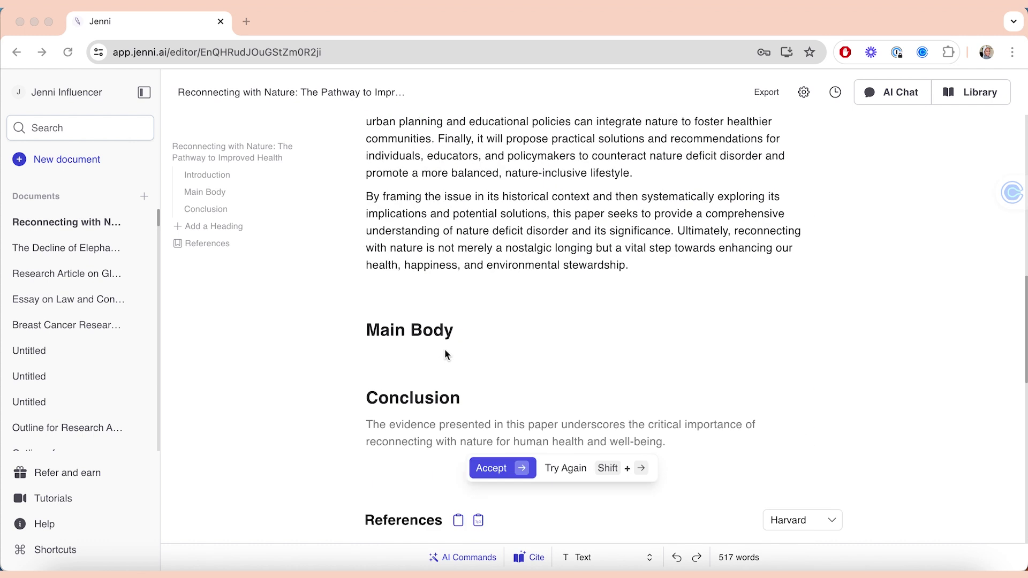
Accept the AI-suggested opening sentence about reconnecting with nature in the Conclusion section.
scroll(445, 349, "up", 4)
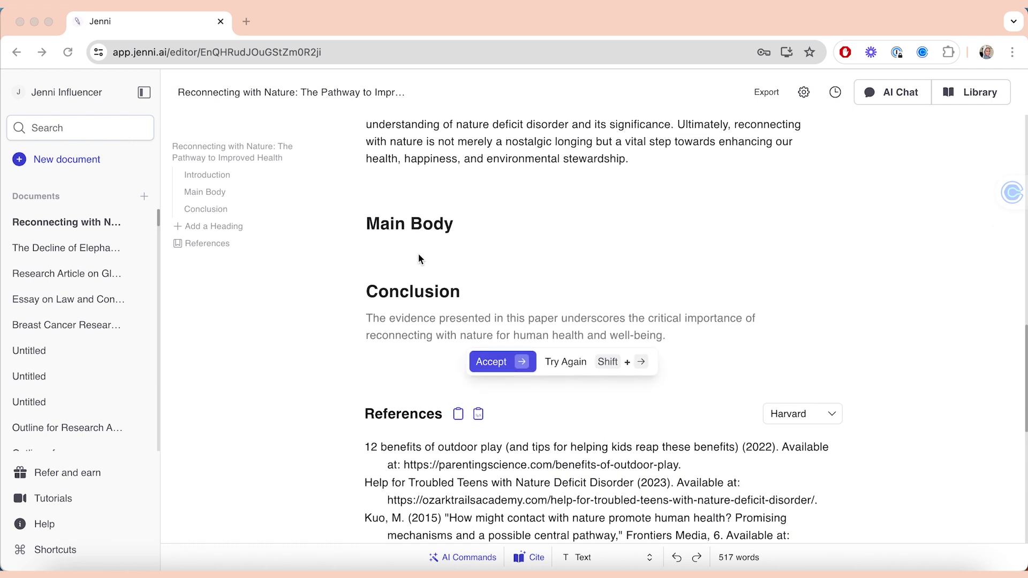
left_click(494, 363)
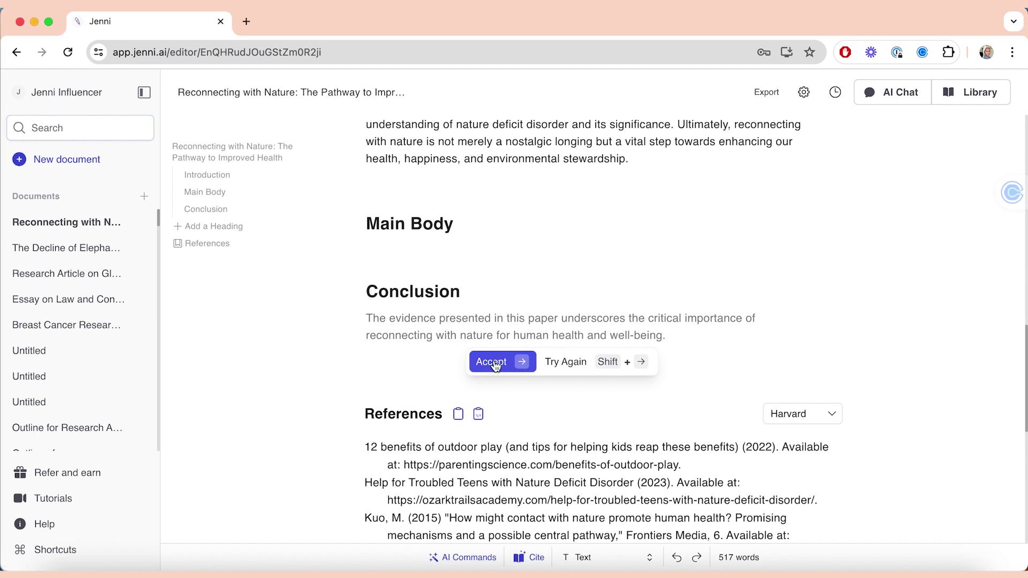
left_click(522, 361)
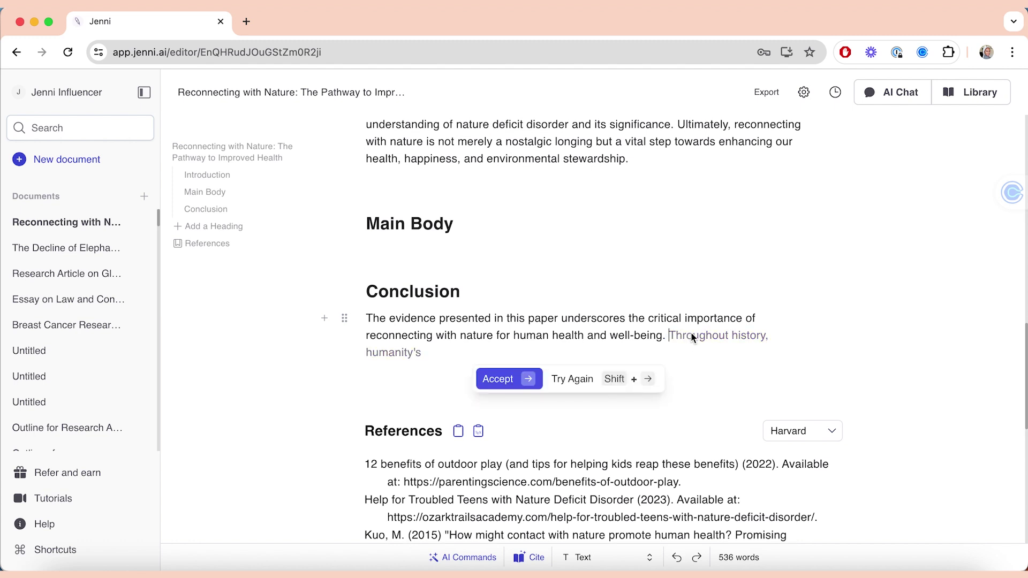
Regenerate the next Conclusion suggestion twice and accept the sentence beginning "Over the course of human history".
left_click(581, 380)
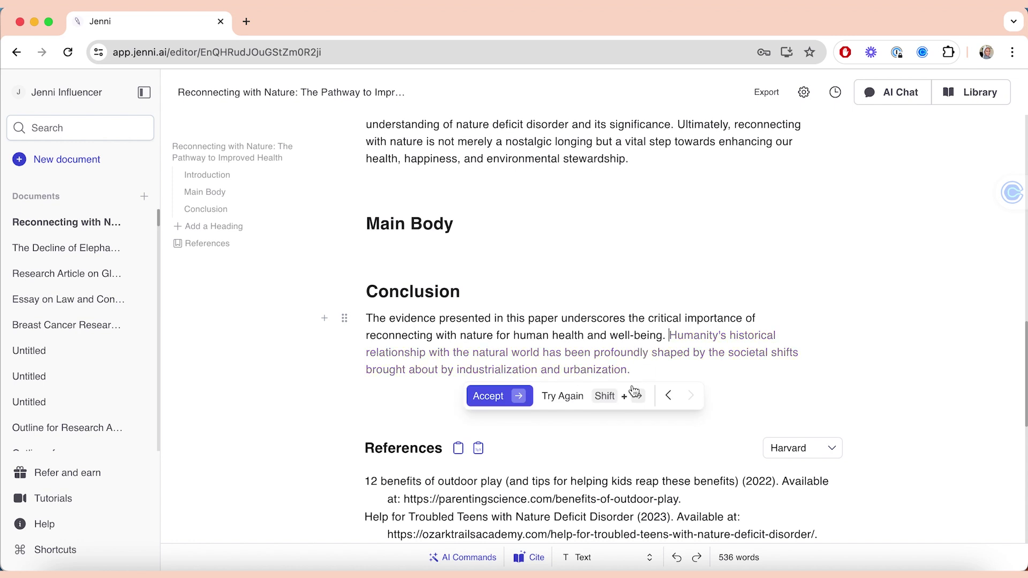
left_click(575, 397)
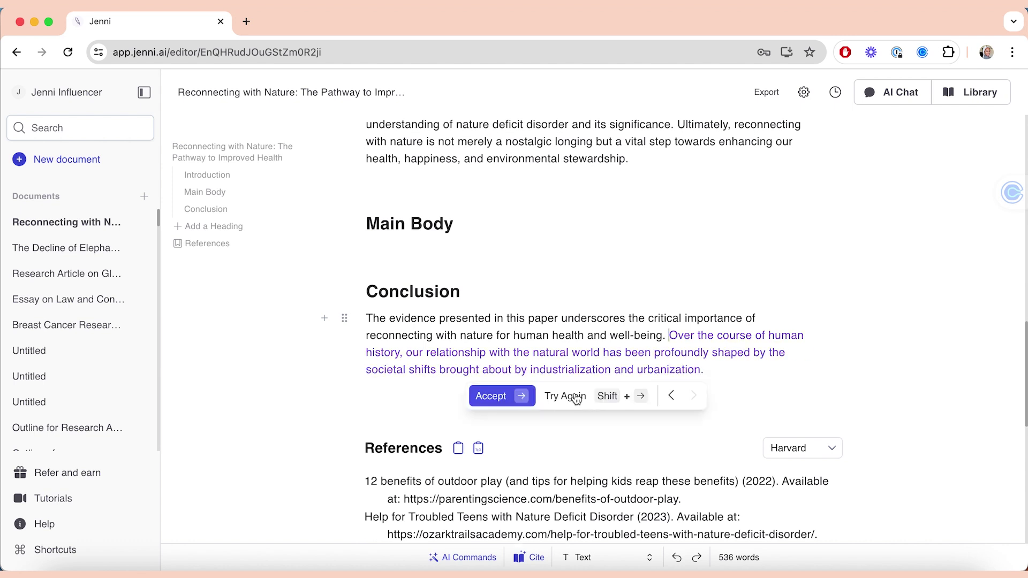
left_click(504, 396)
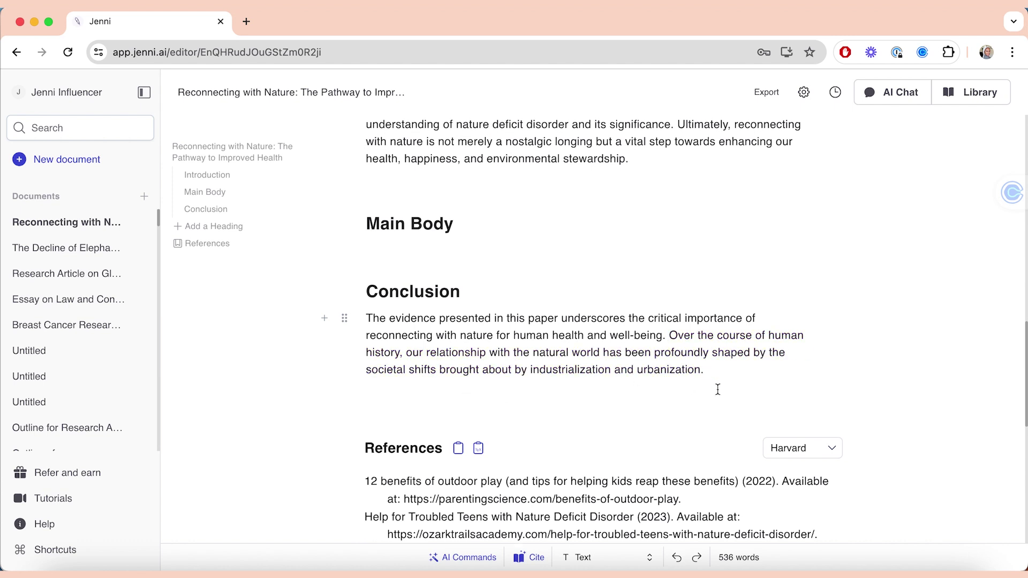
Start a new paragraph in the Conclusion and paste the copied conclusion text there.
key("Return")
key("super+v")
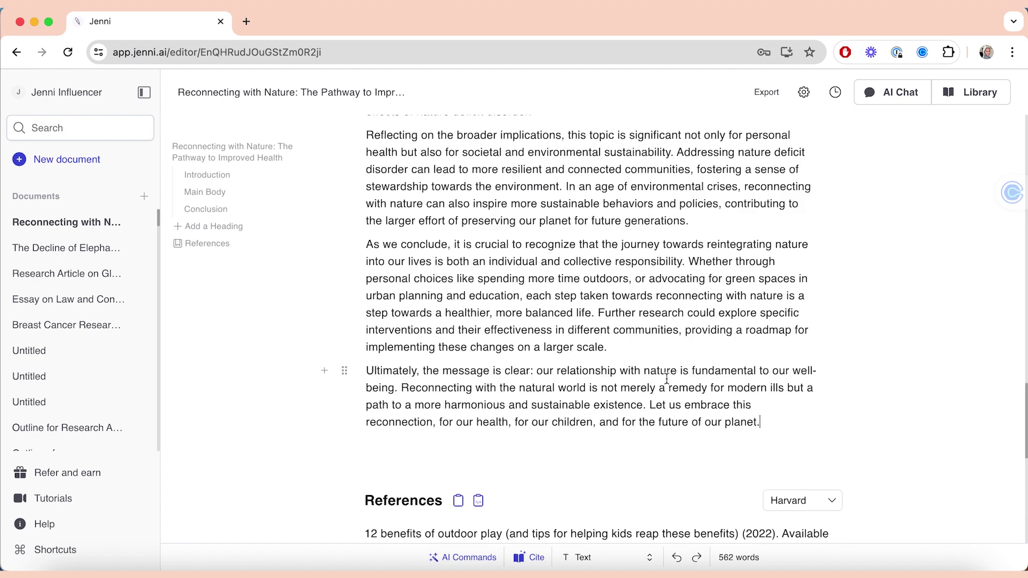
Read through the Conclusion from its opening paragraph to the summary and connecting-points paragraphs.
scroll(620, 343, "up", 10)
scroll(619, 338, "up", 5)
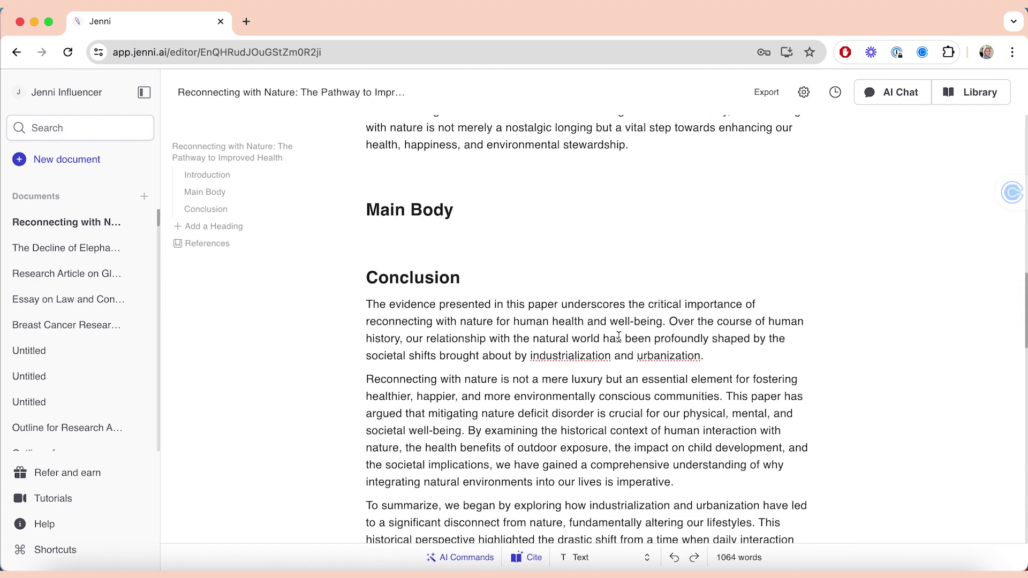
scroll(718, 285, "down", 2)
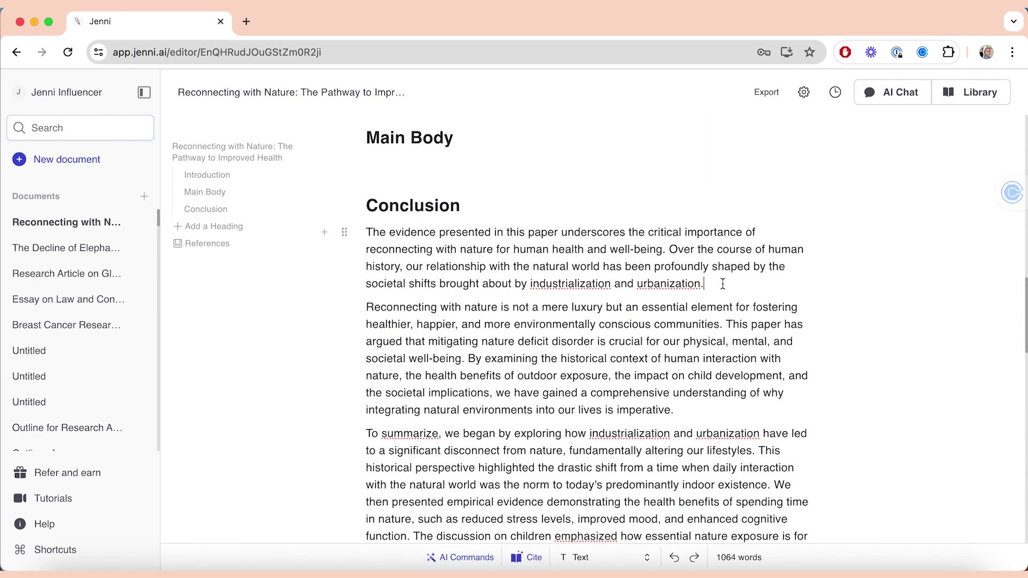
scroll(723, 284, "down", 3)
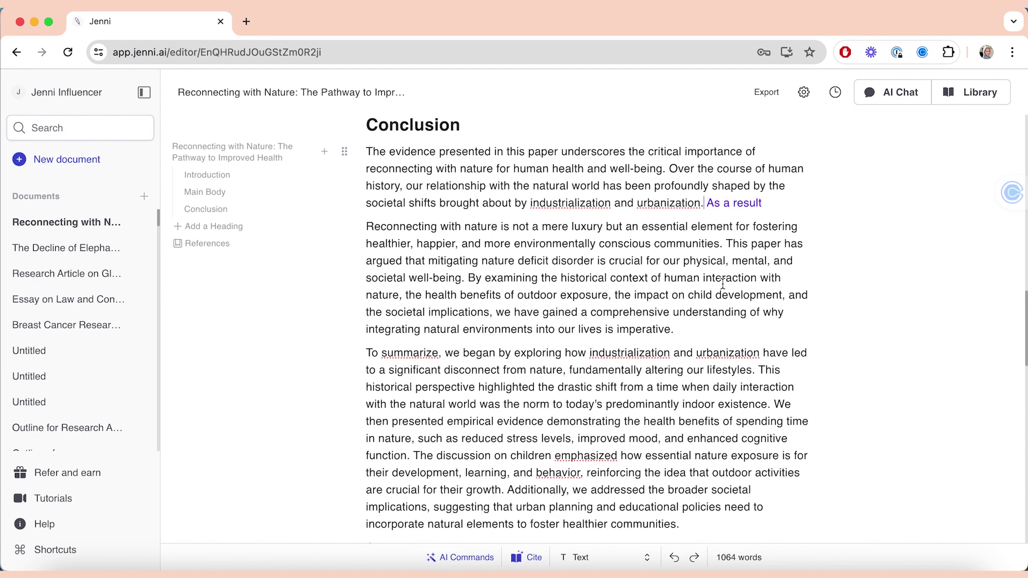
left_click(632, 313)
scroll(633, 316, "down", 2)
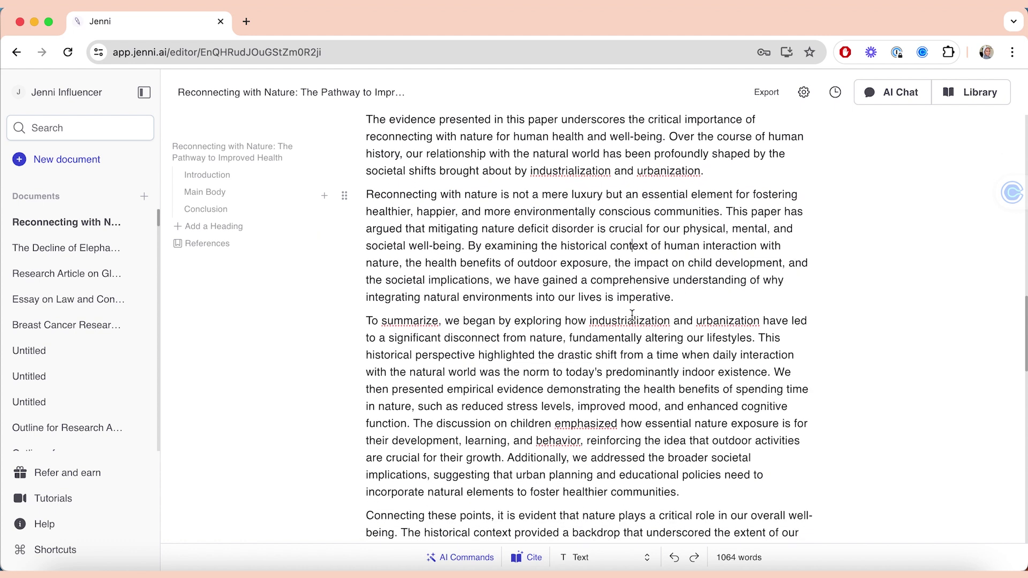
scroll(632, 315, "up", 1)
scroll(631, 294, "down", 1)
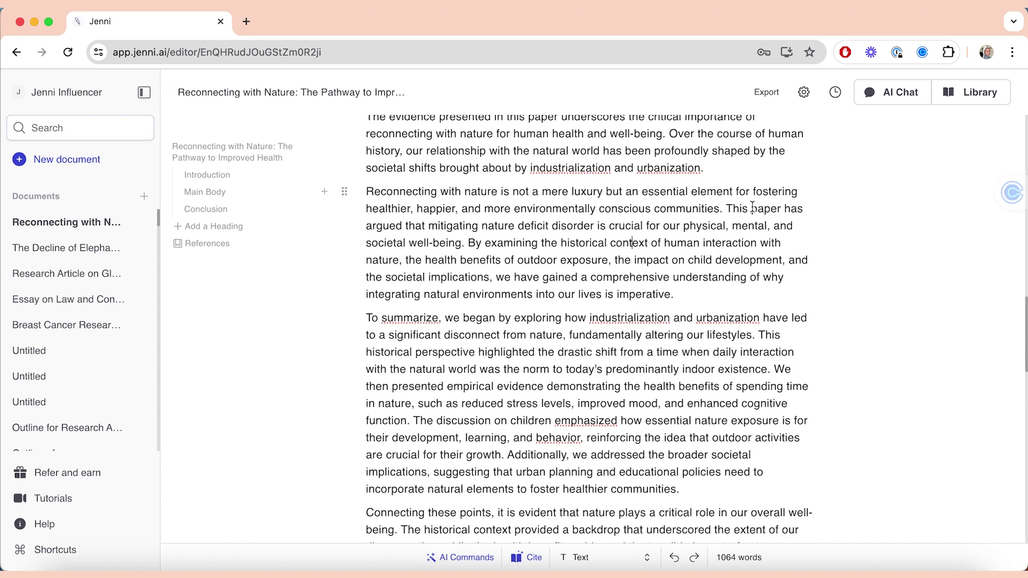
scroll(748, 242, "down", 5)
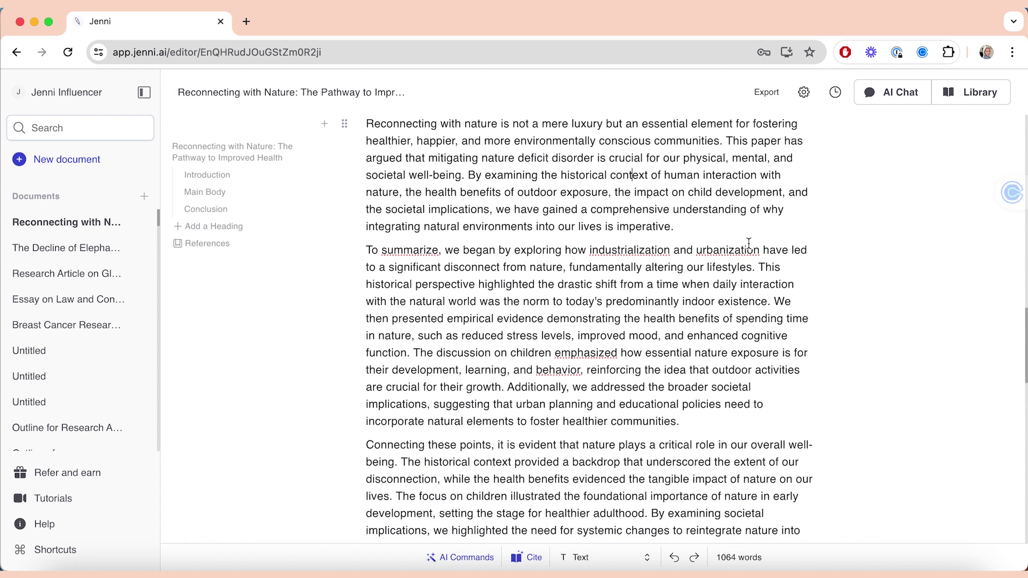
scroll(749, 242, "down", 1)
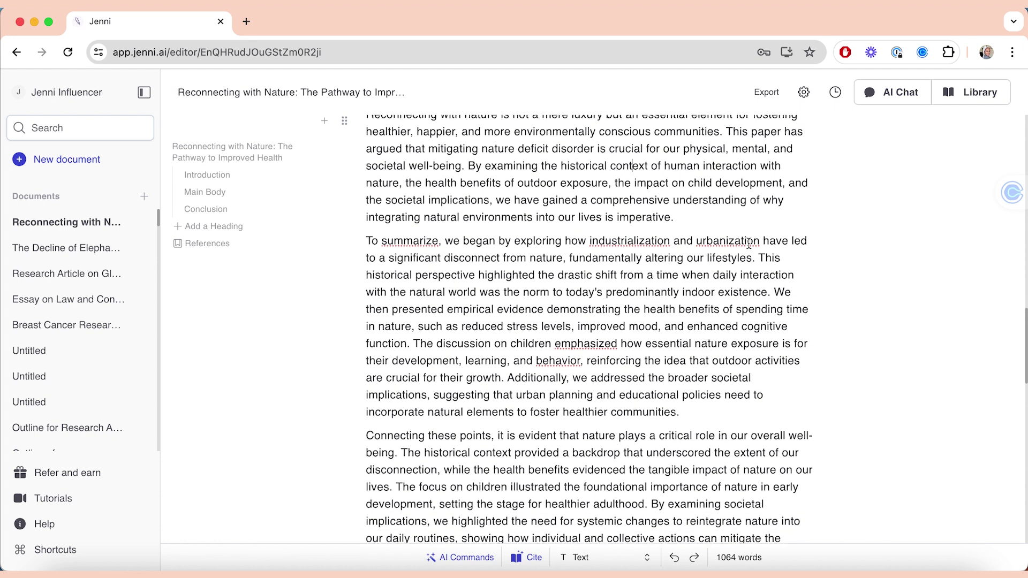
scroll(749, 243, "up", 4)
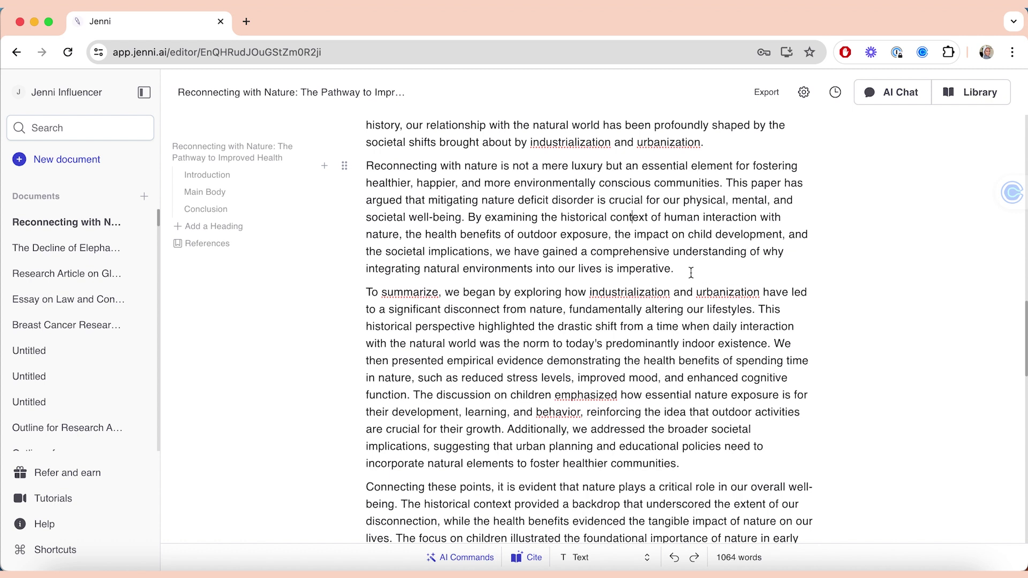
scroll(691, 272, "down", 4)
scroll(625, 323, "down", 4)
scroll(774, 228, "up", 4)
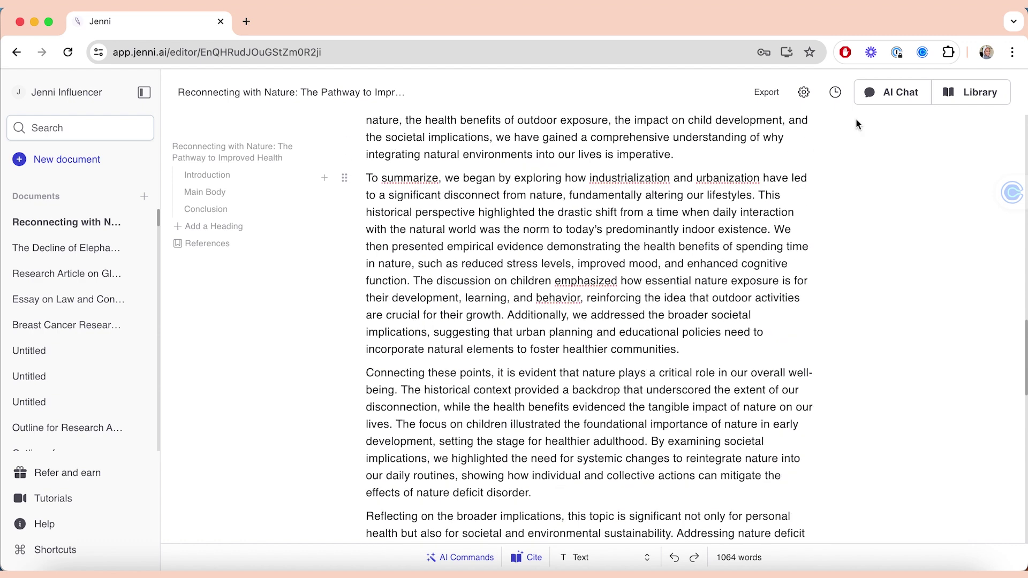
Ask the AI chat "tell me more about the long-term impact of increased screen time (and reduced outdoor time) on children".
left_click(877, 97)
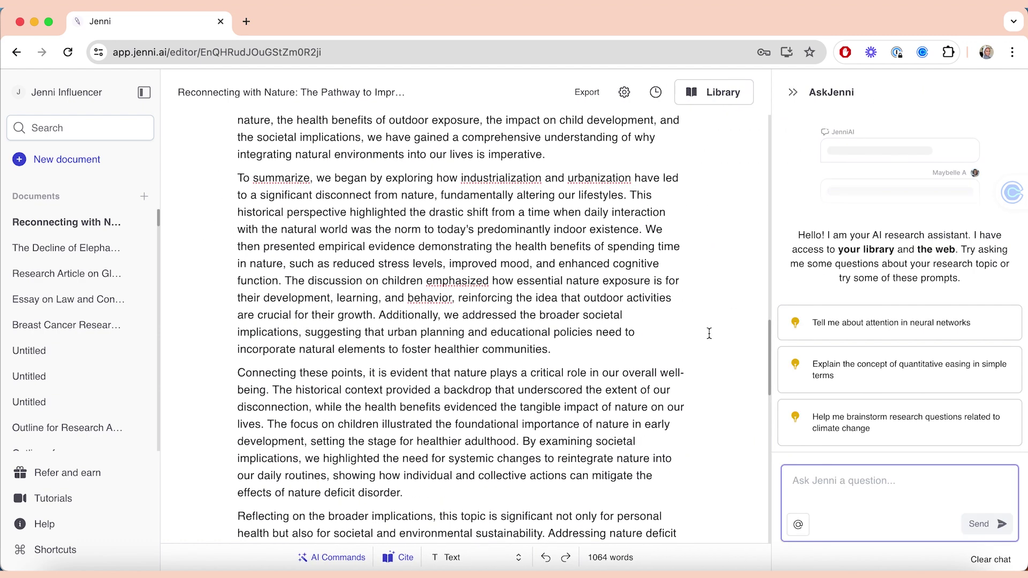
scroll(661, 329, "up", 2)
scroll(661, 328, "down", 10)
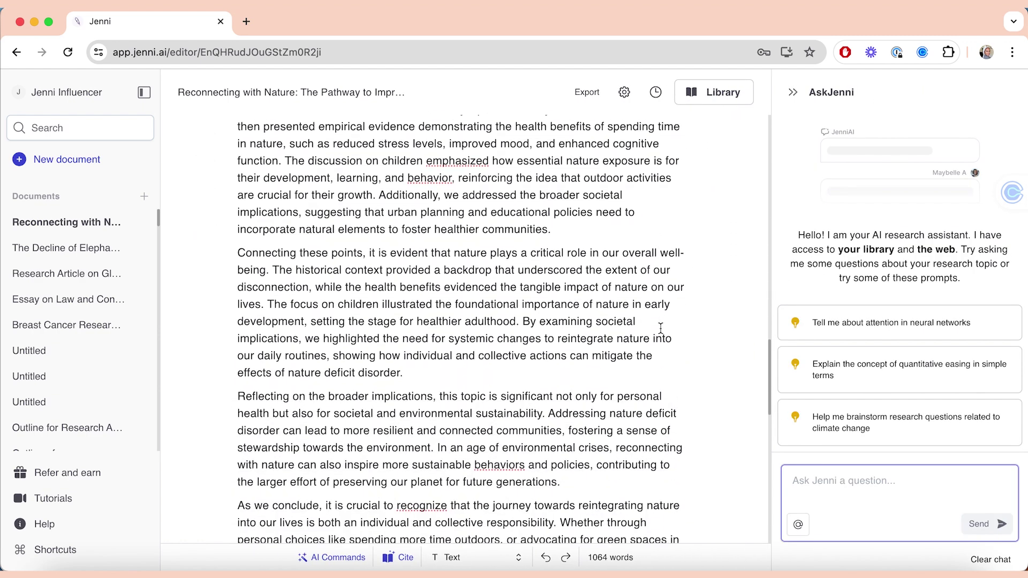
scroll(660, 328, "up", 8)
type("tell me more about t")
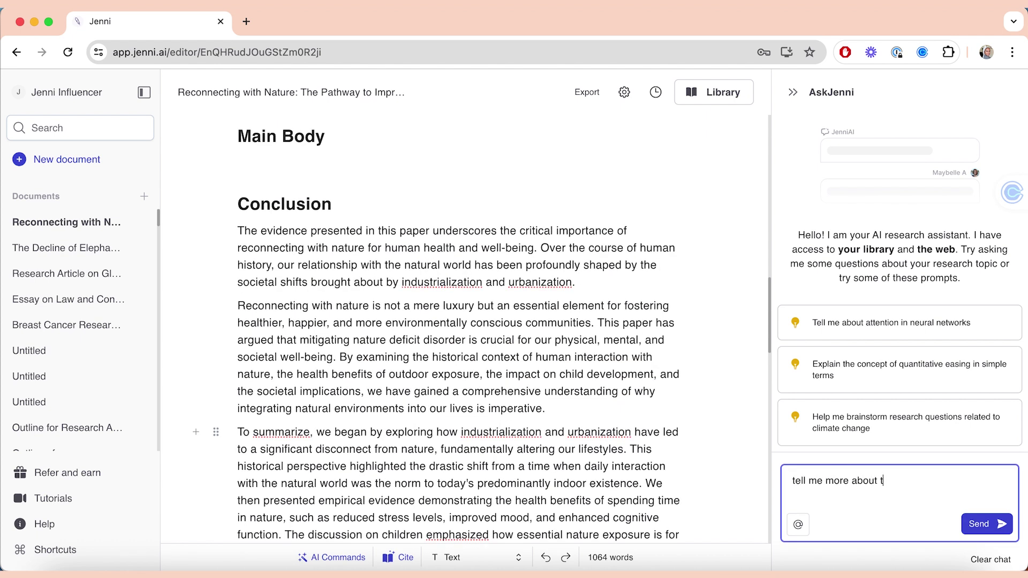
type("he long-term impact of increased")
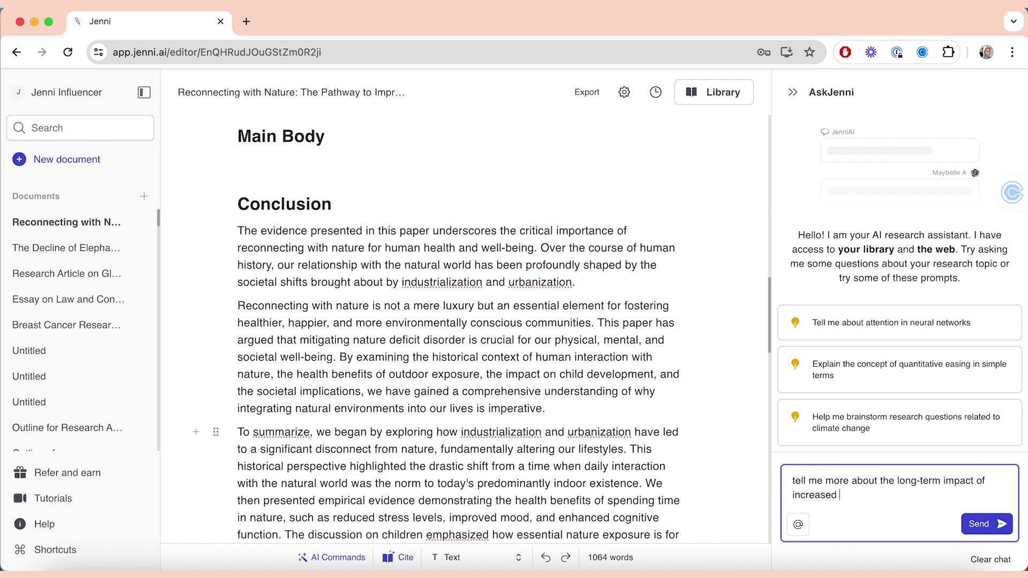
type(" screen time on children")
left_click(895, 494)
type("(and reduced ")
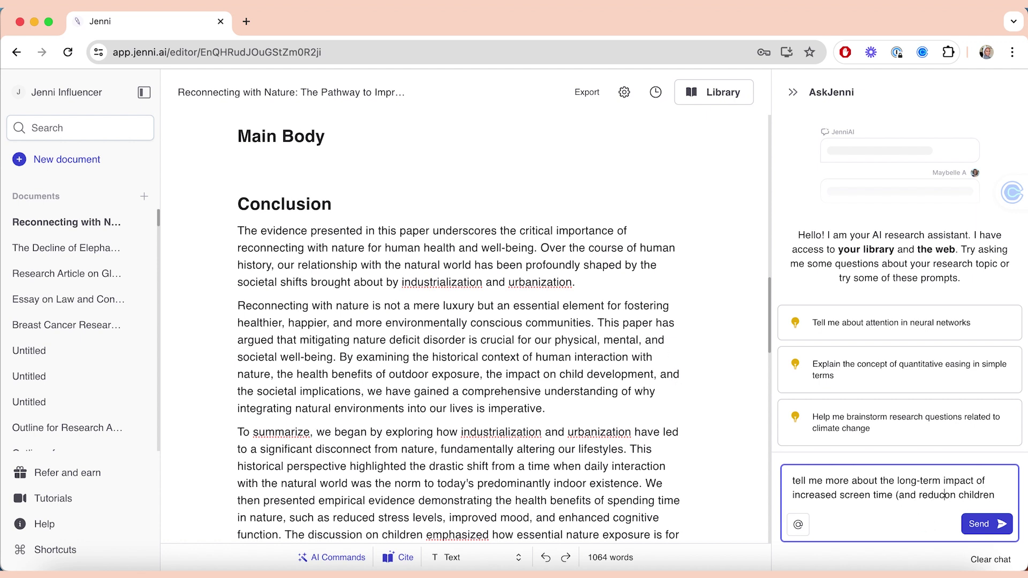
type("outdoor time)")
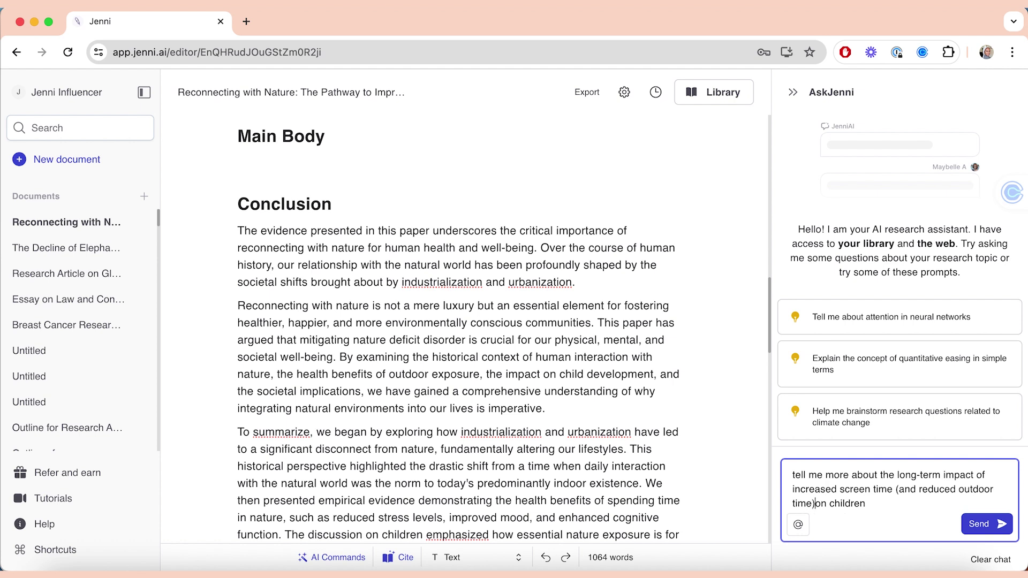
key("Return")
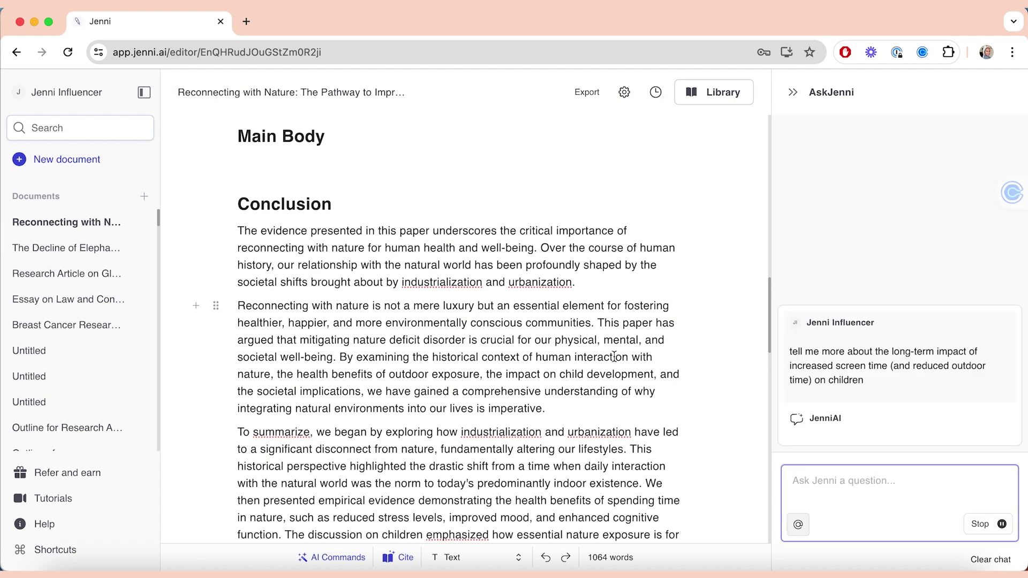
Read the AI chat's answer alongside the Conclusion and highlight its closing paragraph about adding a section to the paper.
scroll(615, 356, "down", 5)
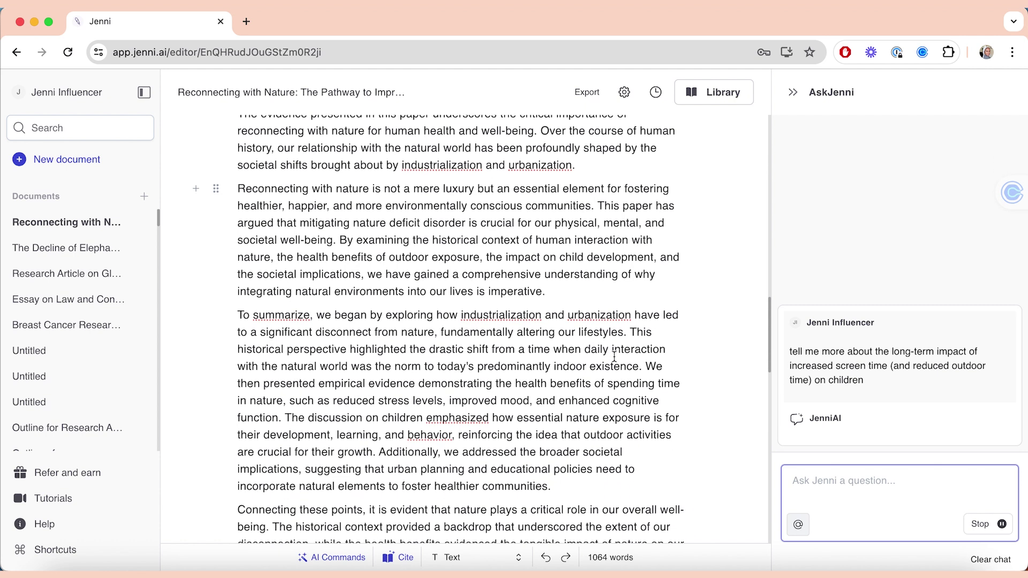
scroll(615, 357, "down", 2)
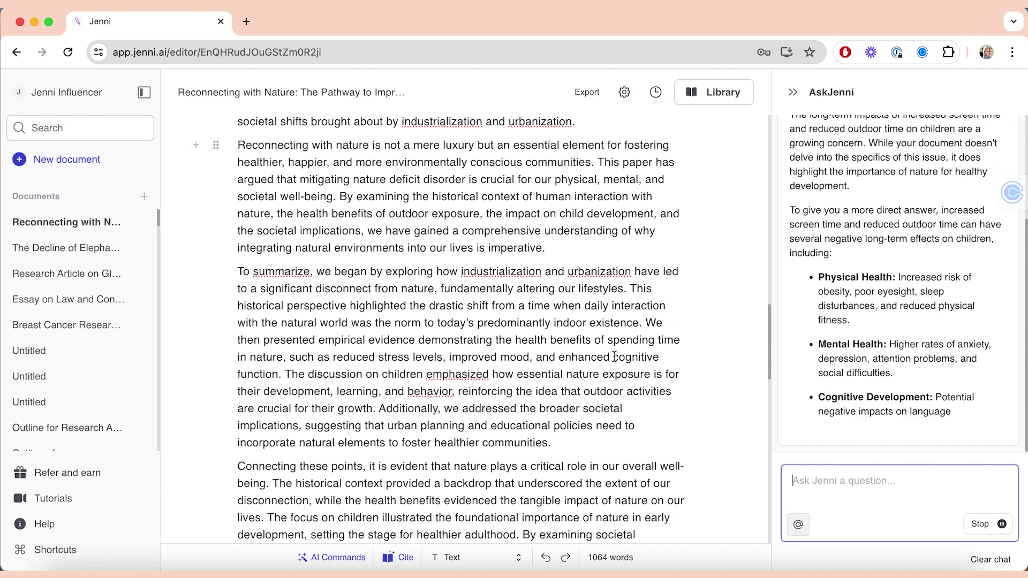
scroll(614, 356, "down", 2)
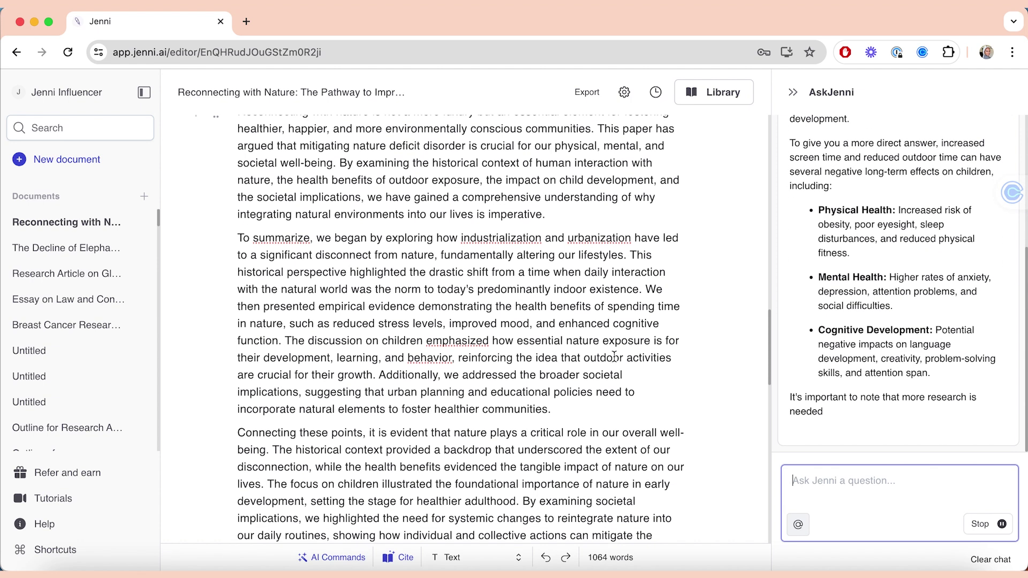
scroll(615, 356, "down", 1)
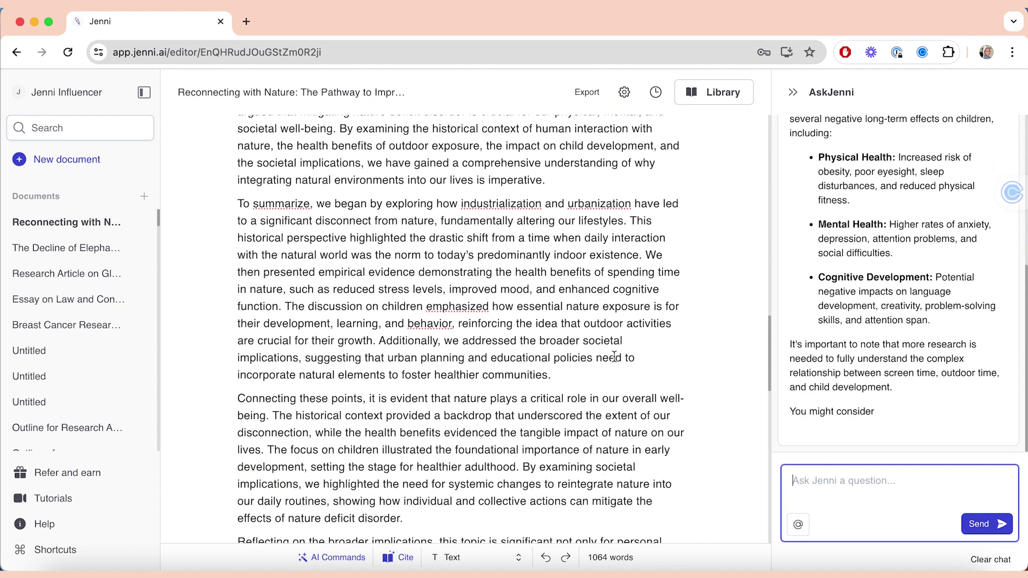
scroll(615, 356, "down", 1)
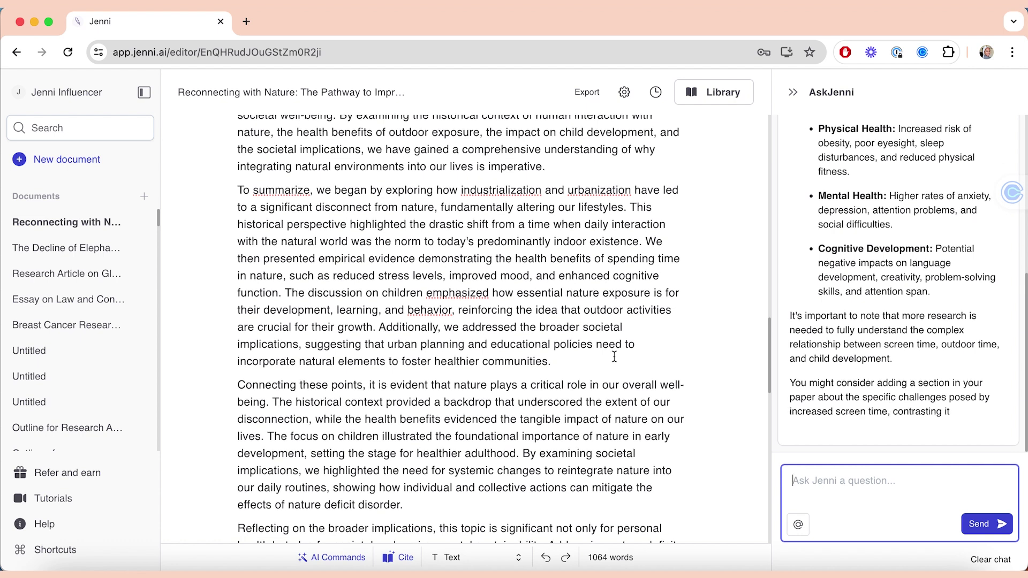
scroll(614, 356, "down", 1)
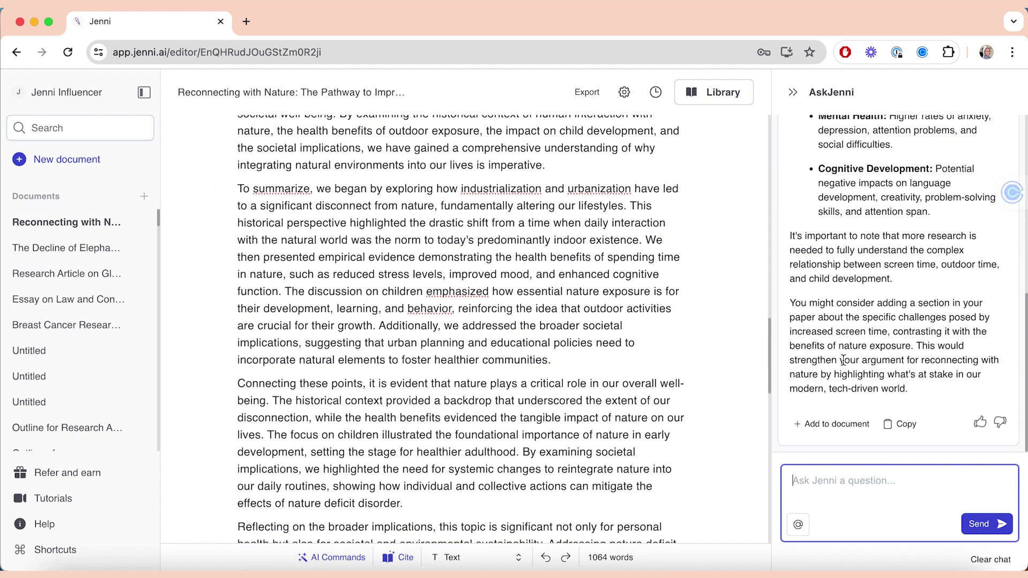
left_click_drag(915, 395, 788, 306)
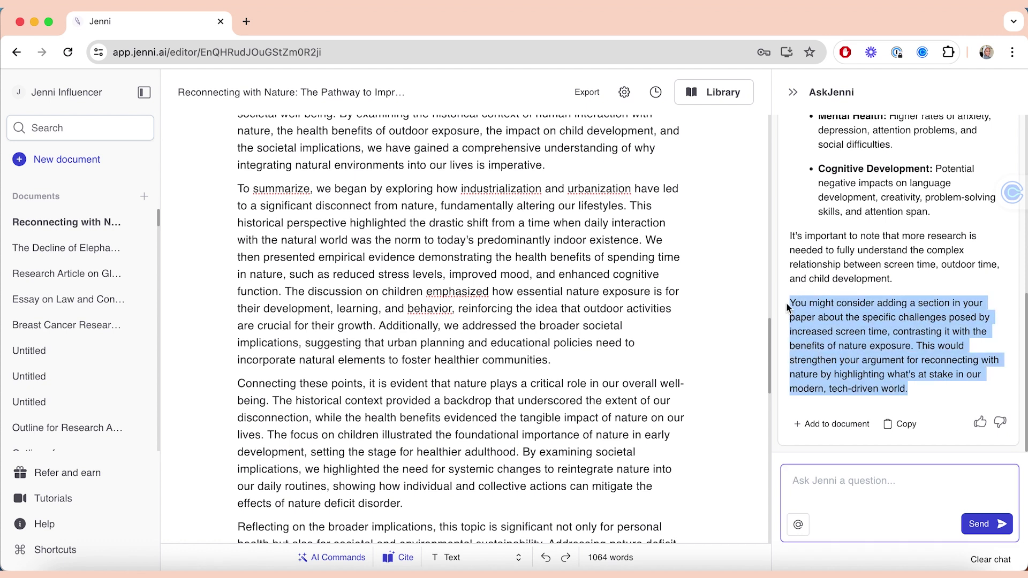
Add the bullet "challenges posed by increased screen time" under the Main Body heading, leaving out the suggested continuation.
scroll(430, 304, "up", 10)
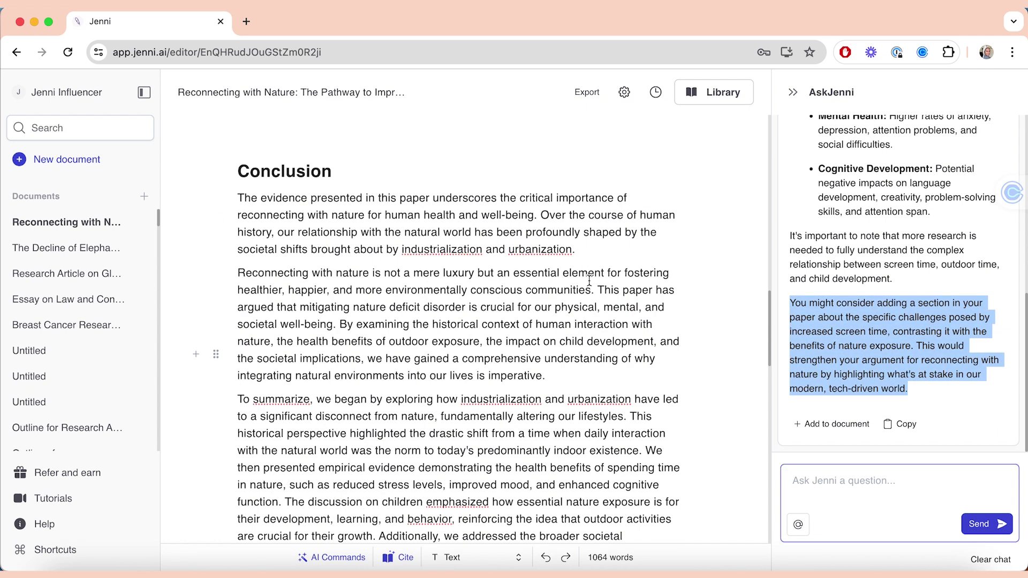
left_click(431, 304)
left_click(403, 296)
type("- cha")
type("allen")
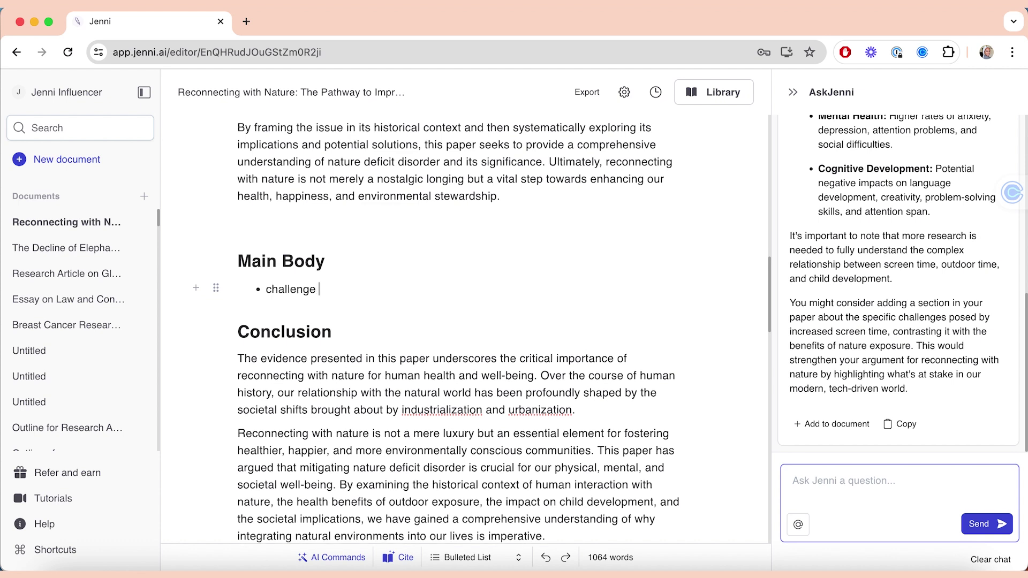
type("ges o")
key("BackSpace")
type("posed by increased screen time")
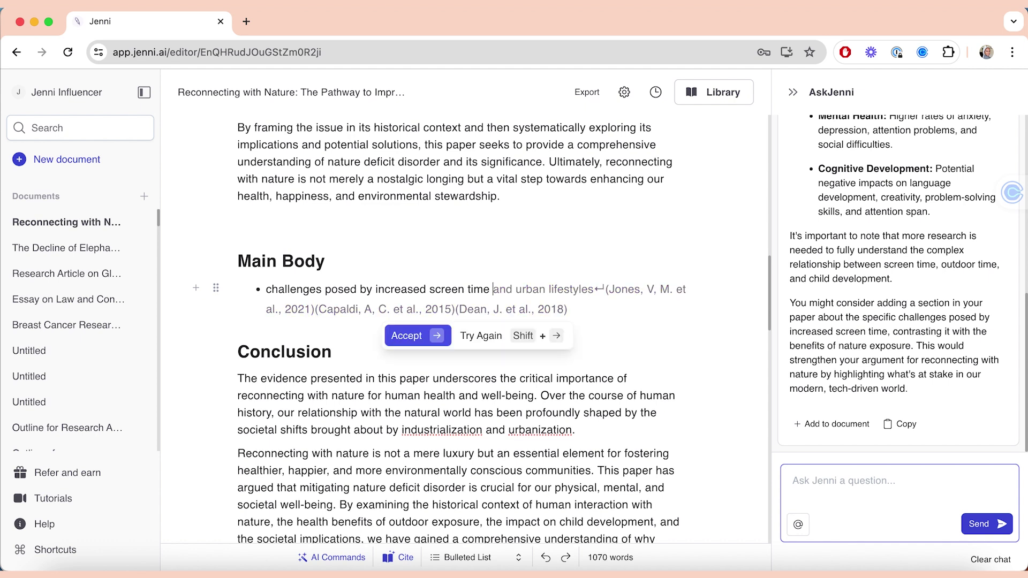
left_click(614, 378)
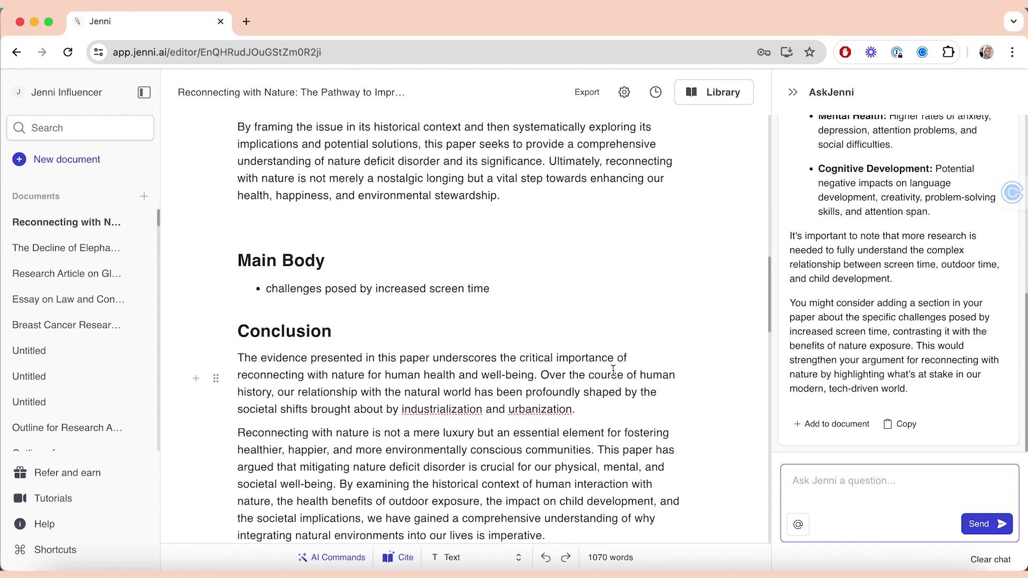
Delete the Conclusion paragraphs beginning "Reflecting on the broader implications" and "As we conclude", leaving out the suggested continuation.
scroll(613, 371, "down", 3)
scroll(614, 371, "down", 9)
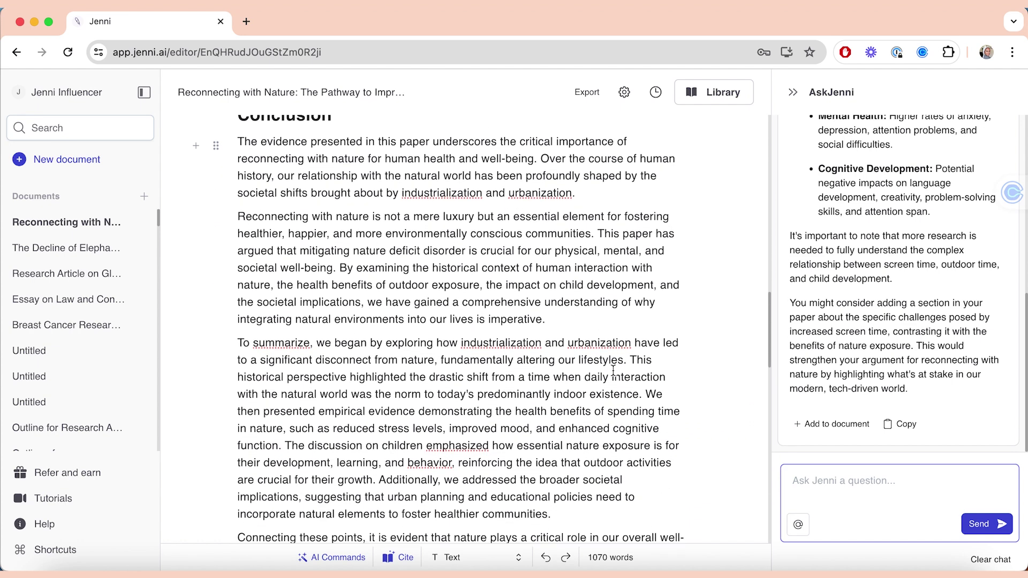
scroll(614, 371, "down", 9)
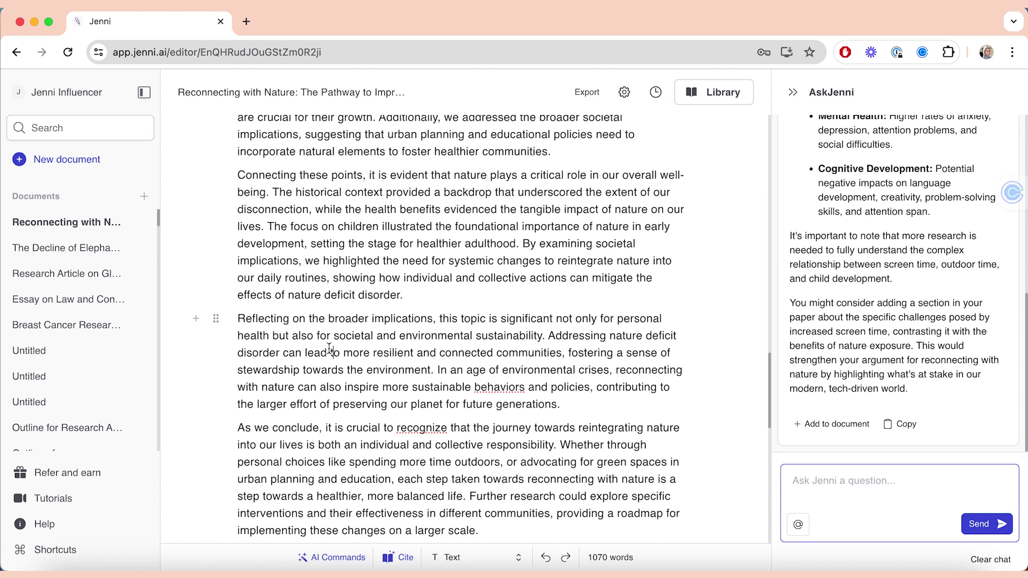
left_click_drag(240, 316, 573, 397)
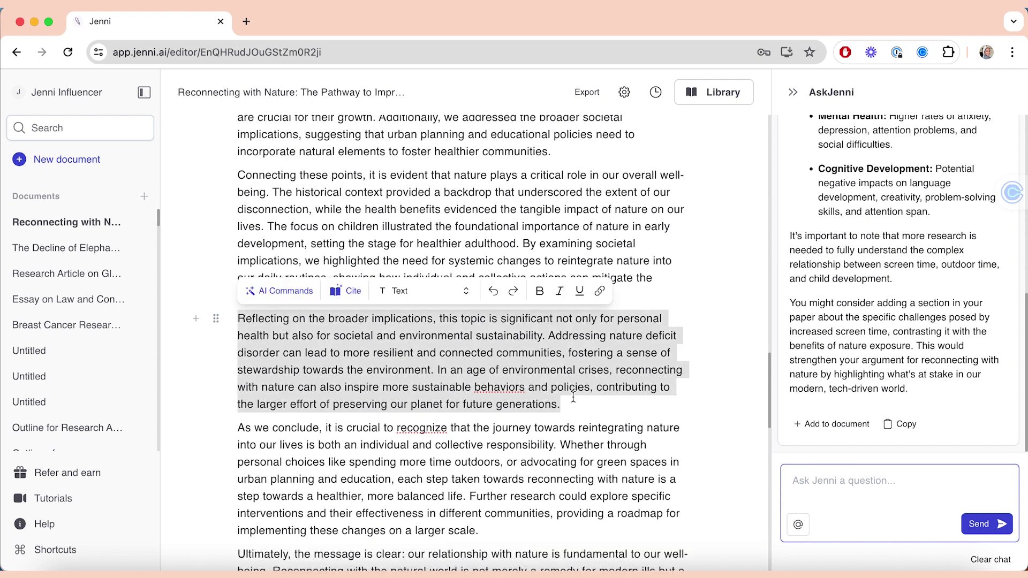
key("BackSpace")
key("BackSpace")
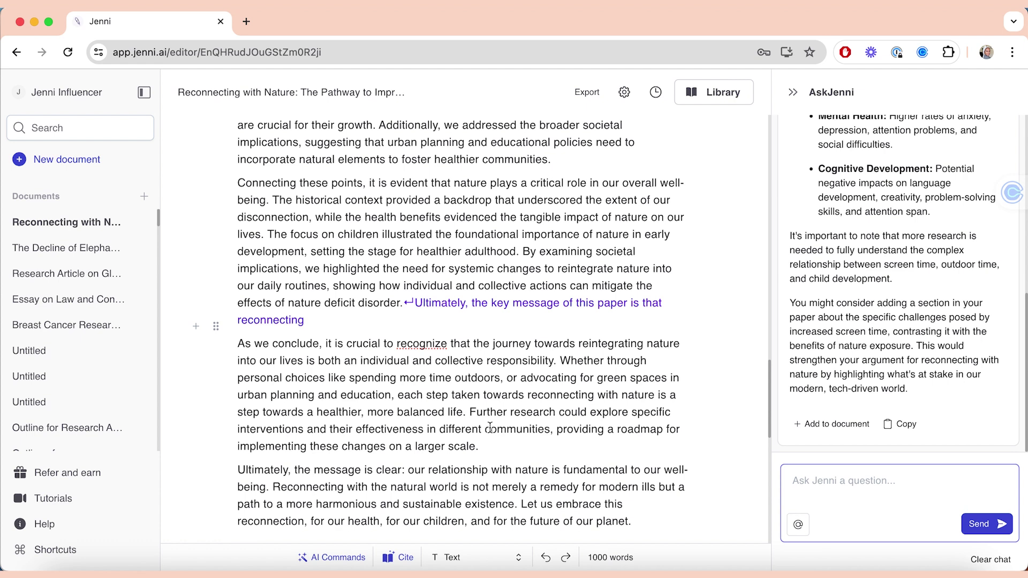
left_click(267, 395)
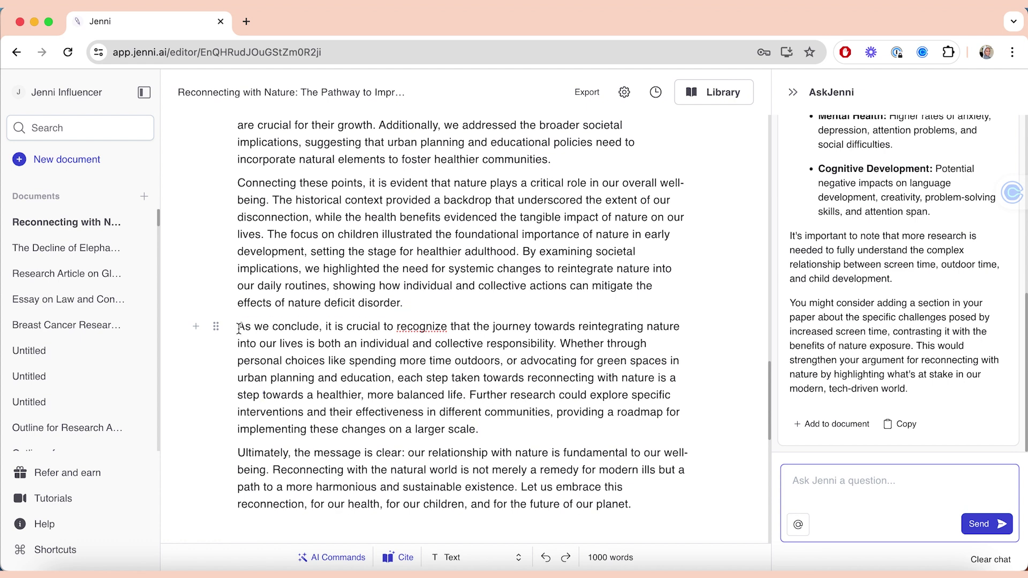
left_click_drag(239, 328, 523, 441)
key("BackSpace")
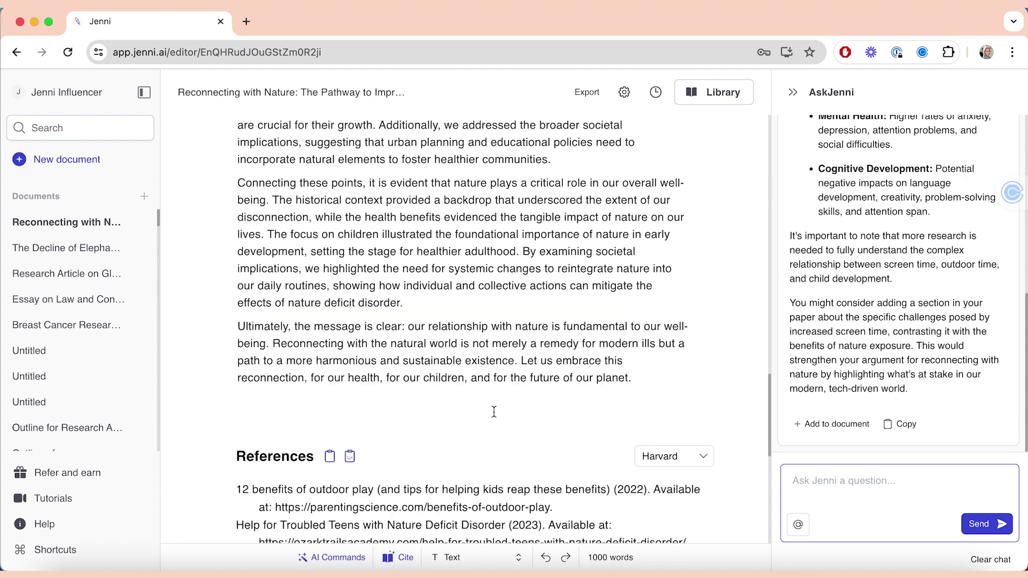
Delete the Conclusion paragraph beginning "Reconnecting with nature is not a mere luxury", leaving out the suggested continuation.
scroll(494, 412, "up", 10)
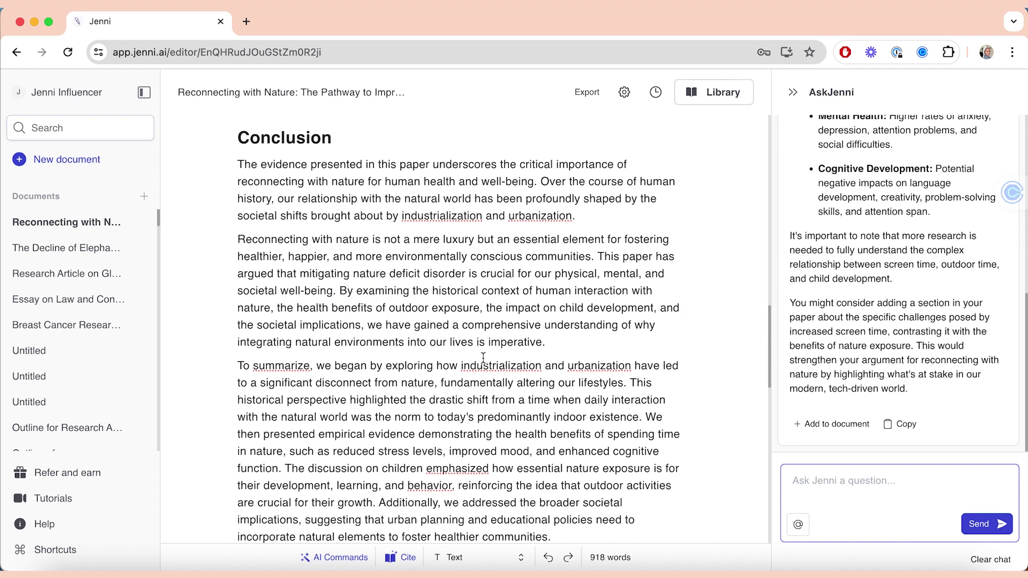
double_click(490, 298)
triple_click(490, 299)
key("BackSpace")
key("BackSpace")
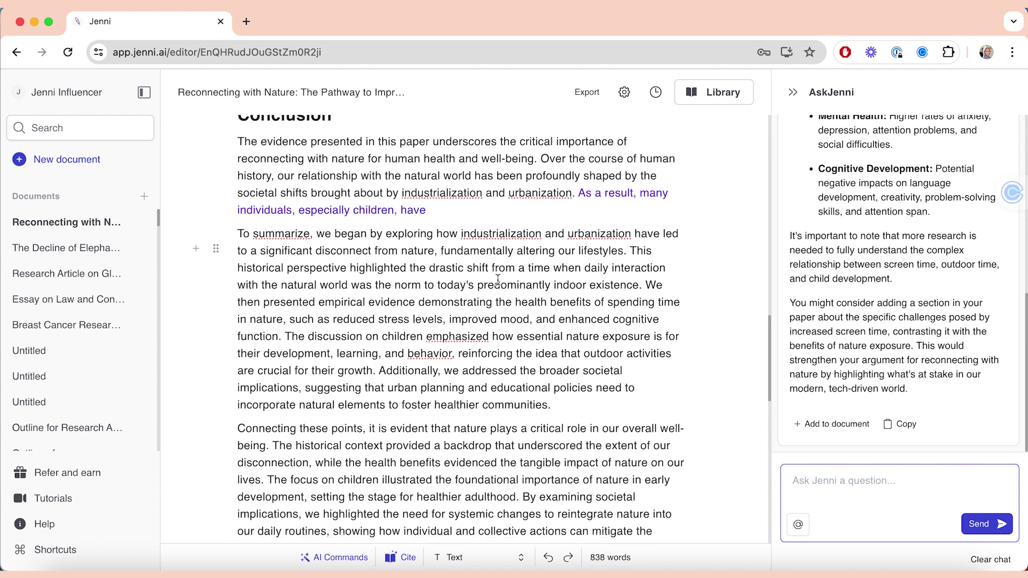
scroll(499, 280, "down", 1)
left_click(592, 394)
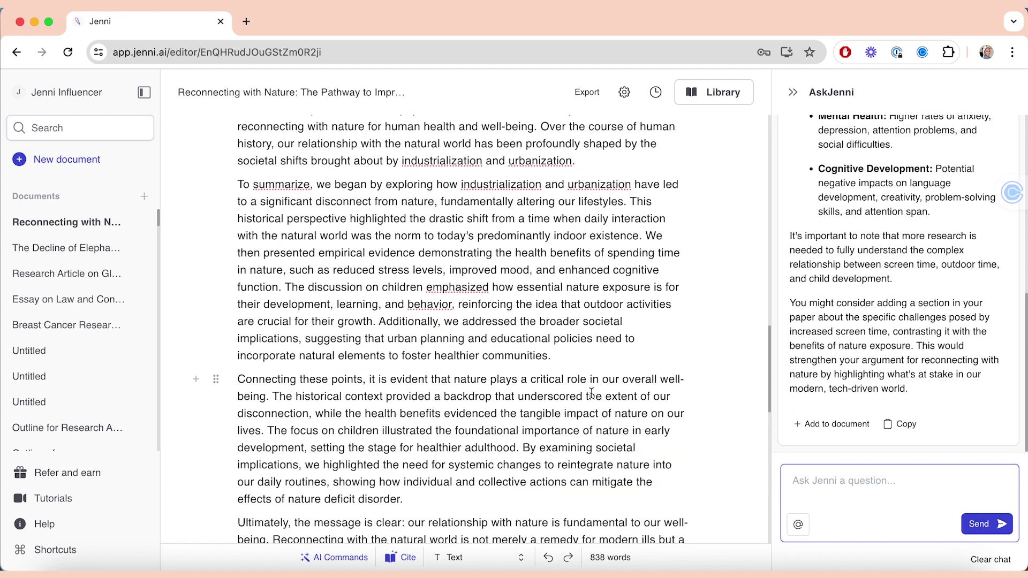
scroll(592, 393, "down", 2)
scroll(592, 394, "up", 2)
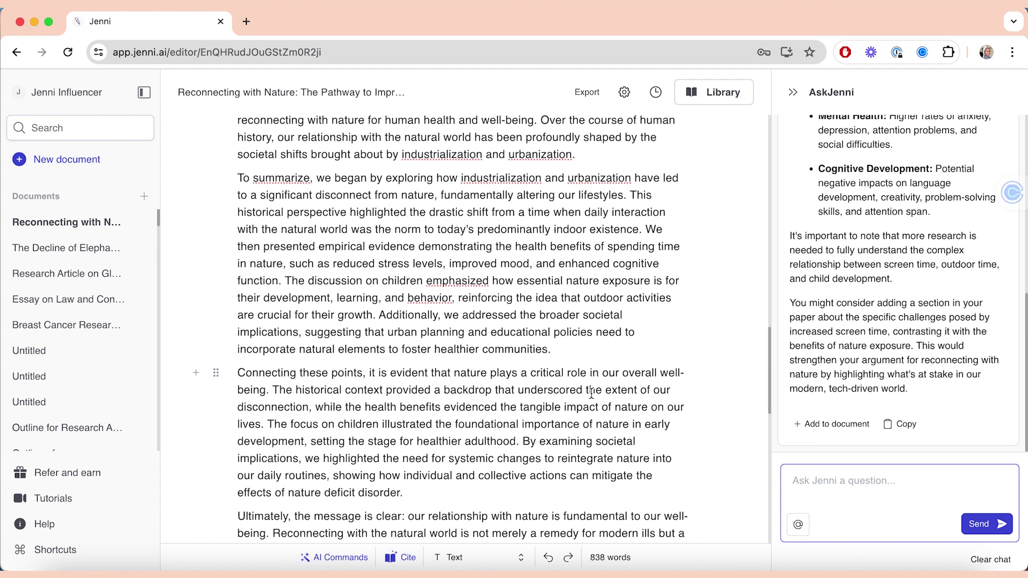